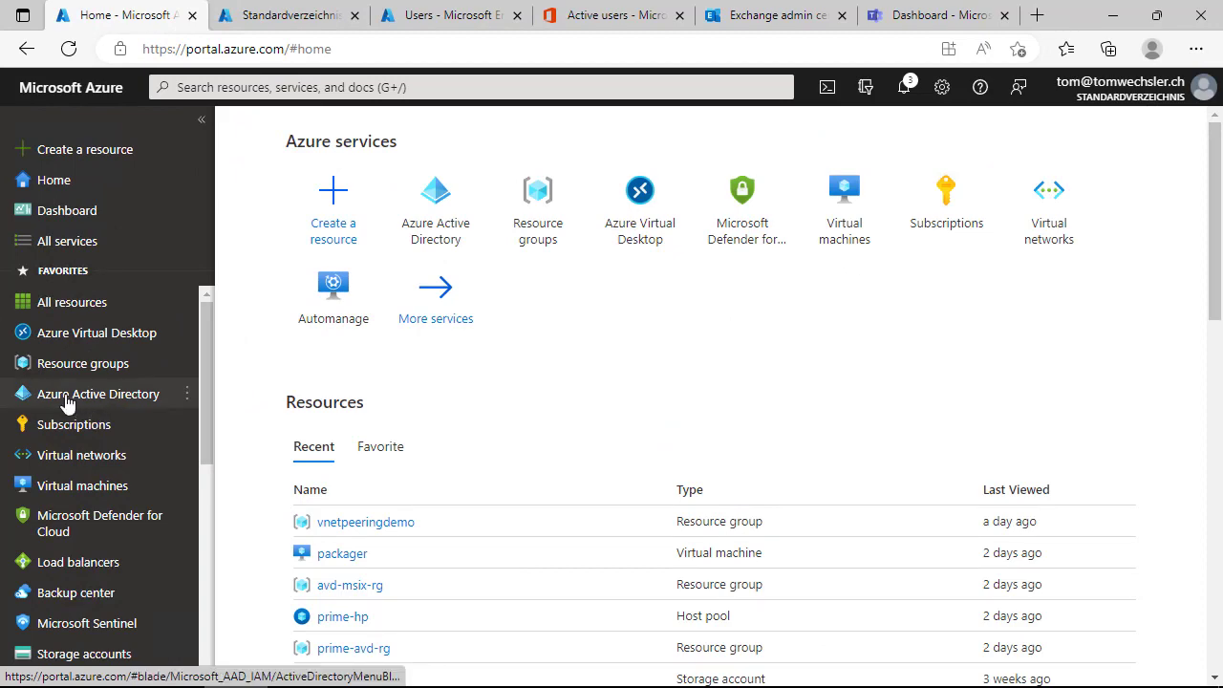
Switch to the Azure Active Directory admin center, open the tenant's Users page and review the full list of users.
mouse_move(66, 399)
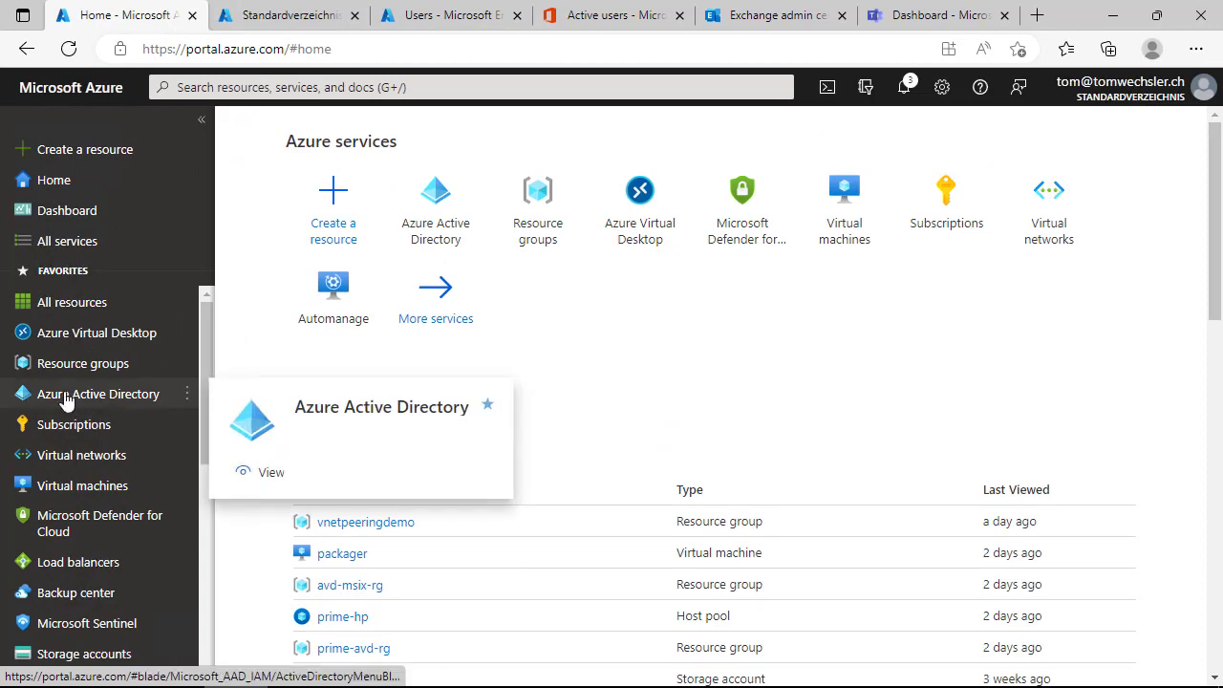
left_click(283, 16)
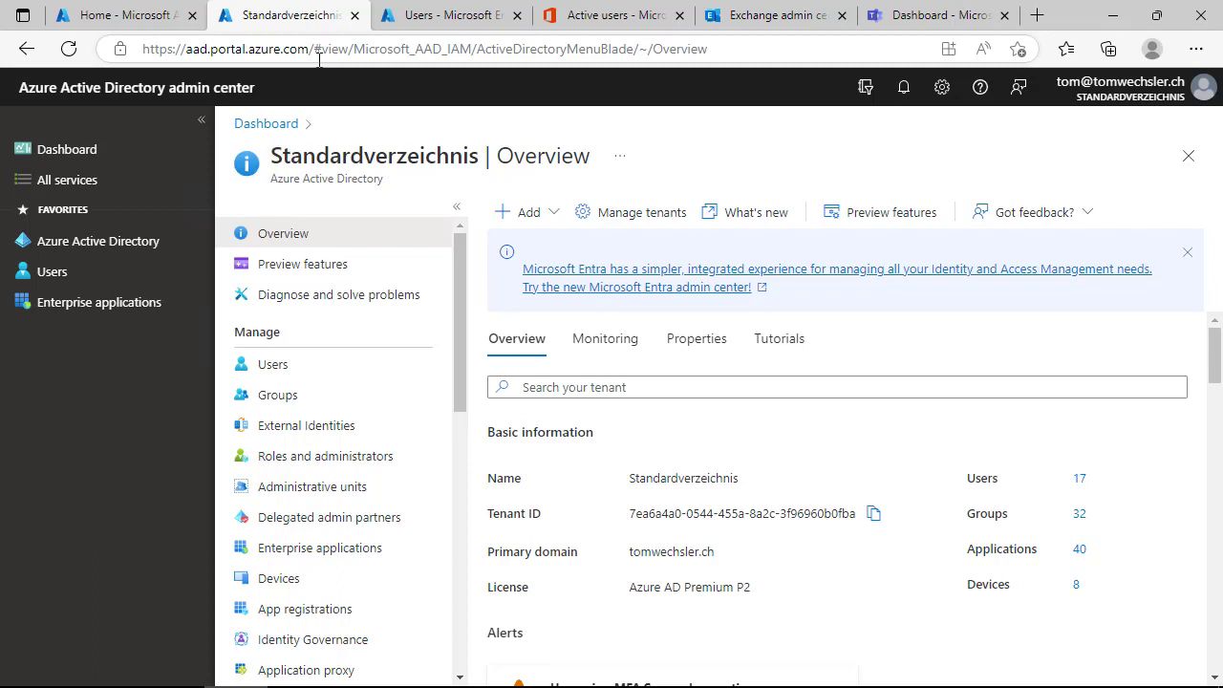
left_click(292, 371)
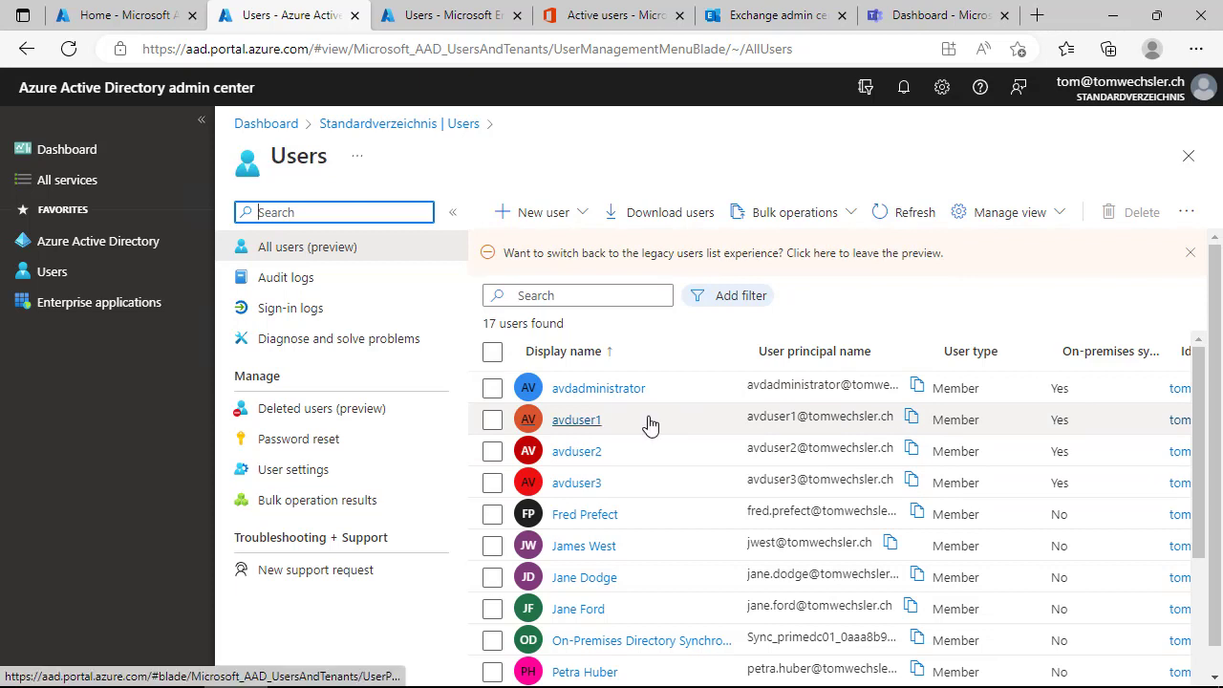
scroll(648, 423, "down", 2)
scroll(648, 423, "down", 2)
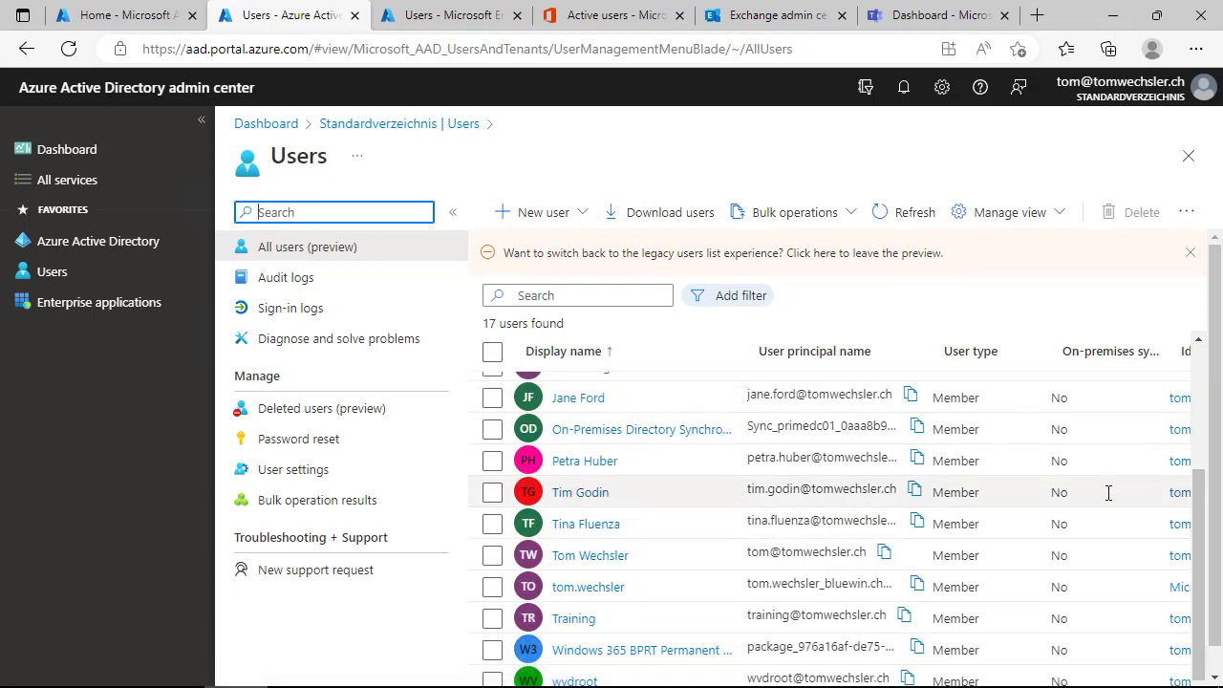
scroll(708, 511, "up", 4)
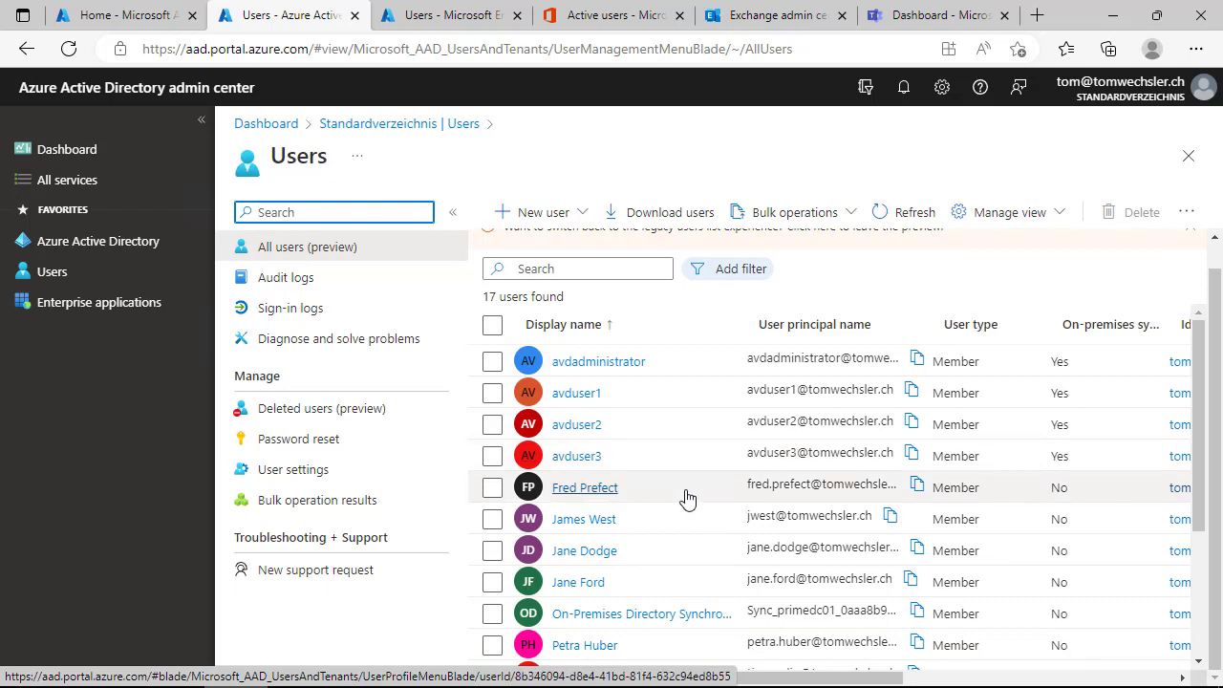
Switch to the Microsoft 365 admin center and review the full Active users list.
left_click(618, 21)
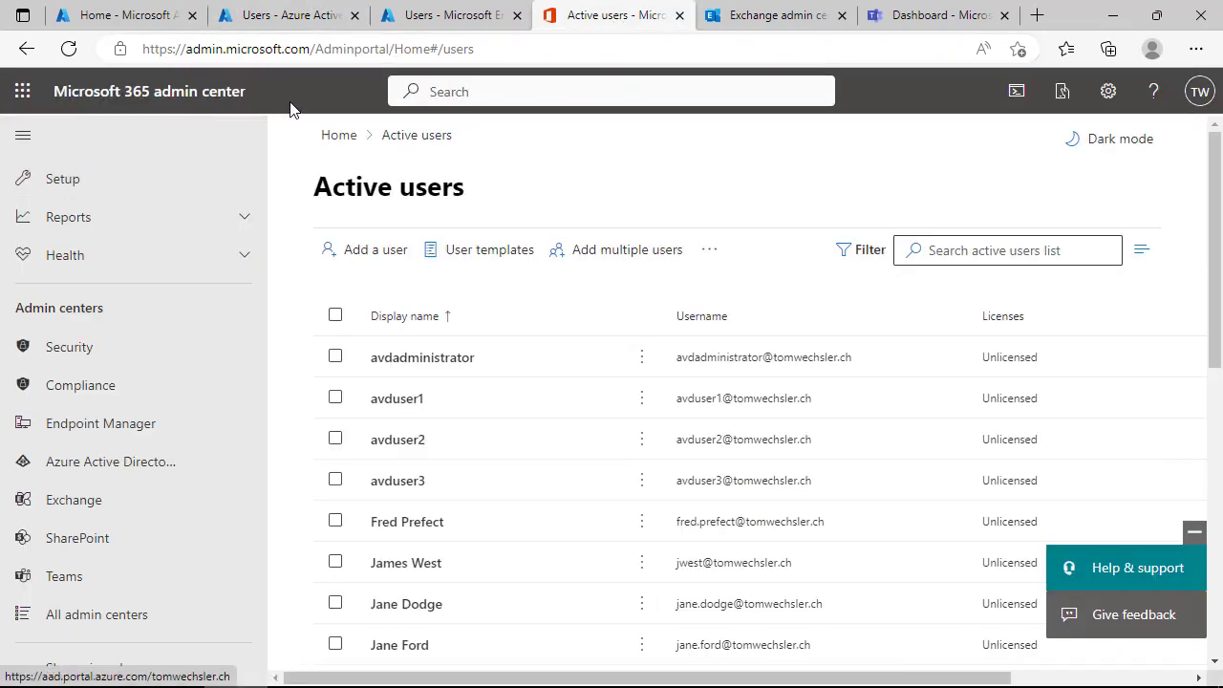
left_click_drag(275, 429, 241, 209)
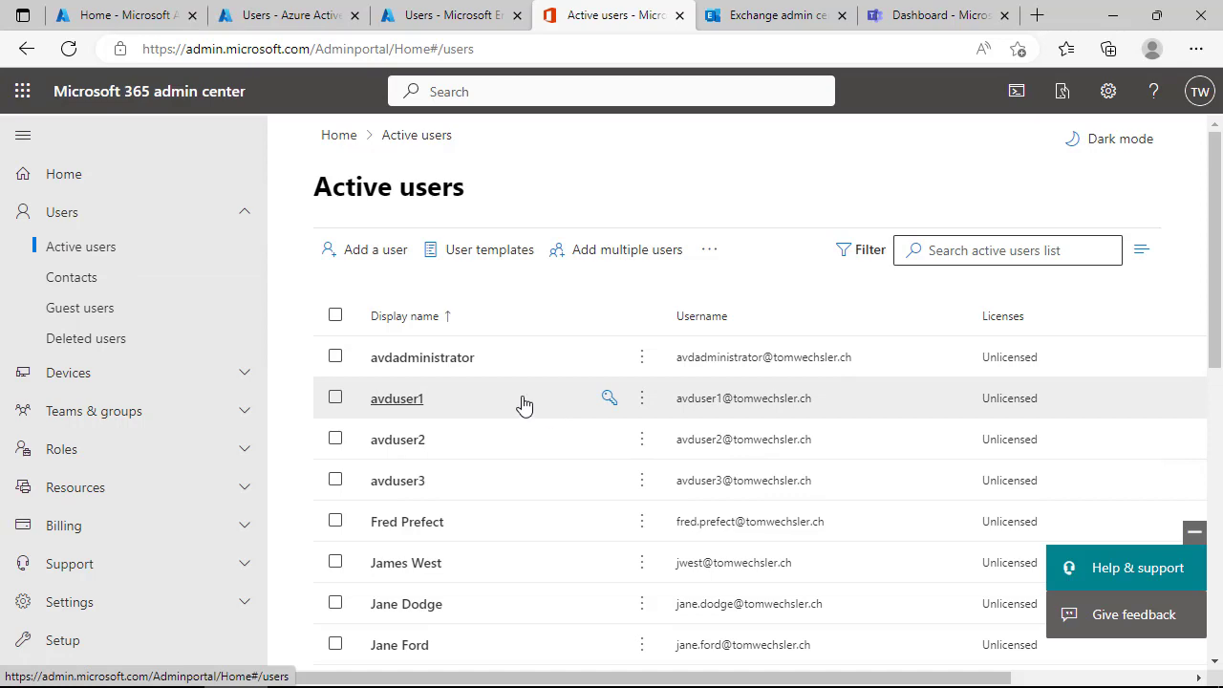
scroll(525, 404, "down", 3)
scroll(520, 404, "down", 3)
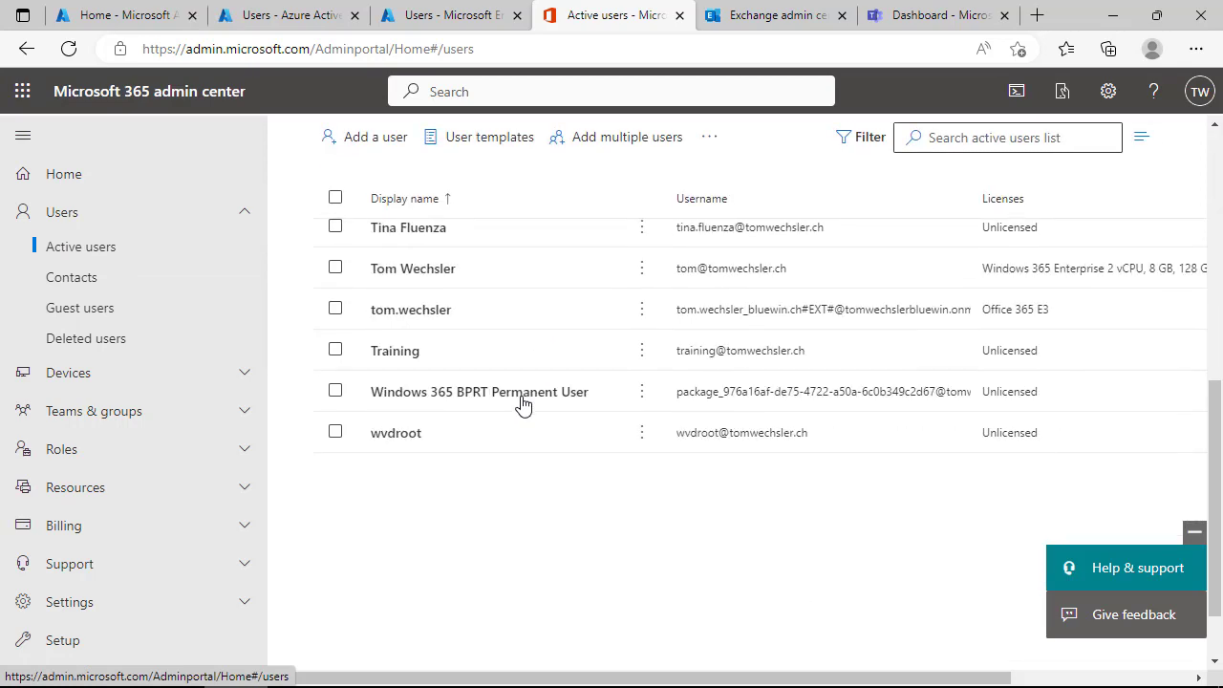
scroll(519, 404, "up", 6)
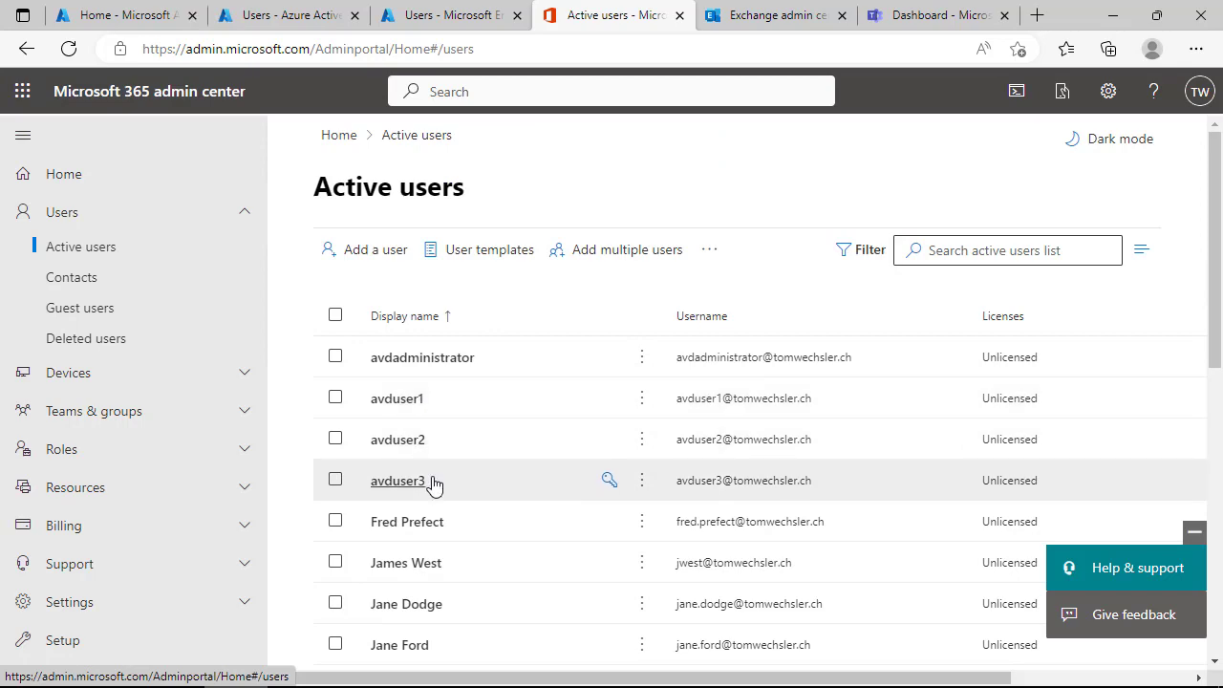
View the user list in Microsoft Endpoint Manager and compare it with the Microsoft 365 and Azure Active Directory user lists.
left_click(450, 14)
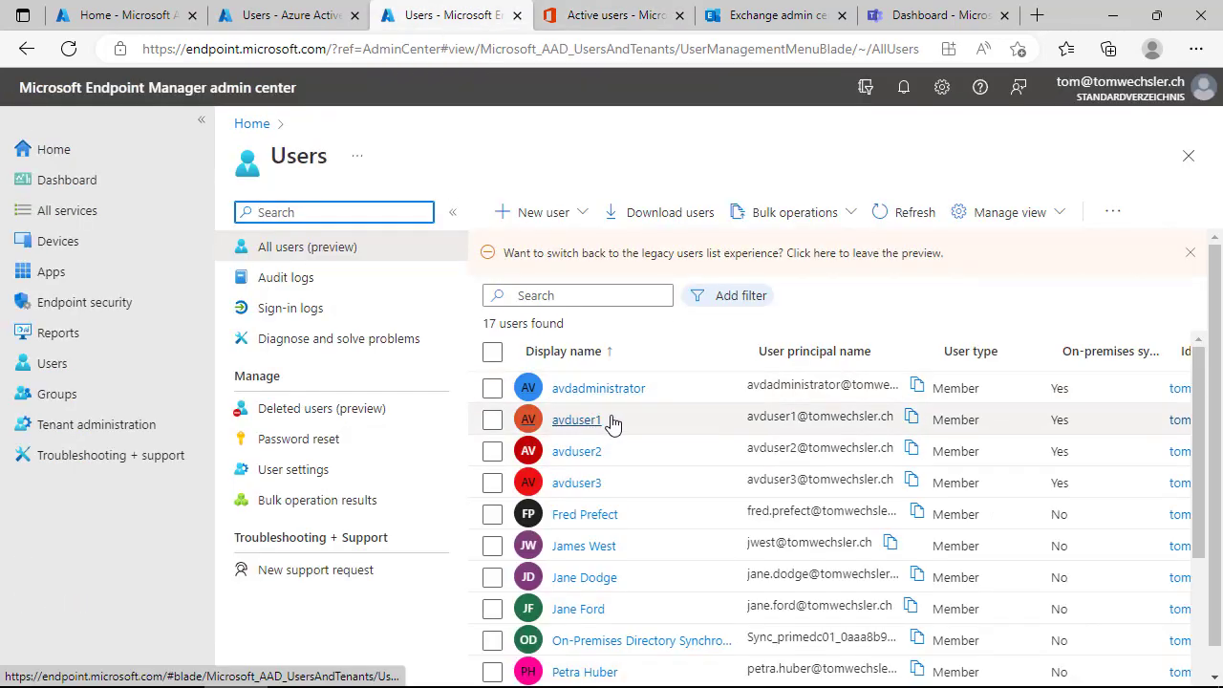
left_click(581, 21)
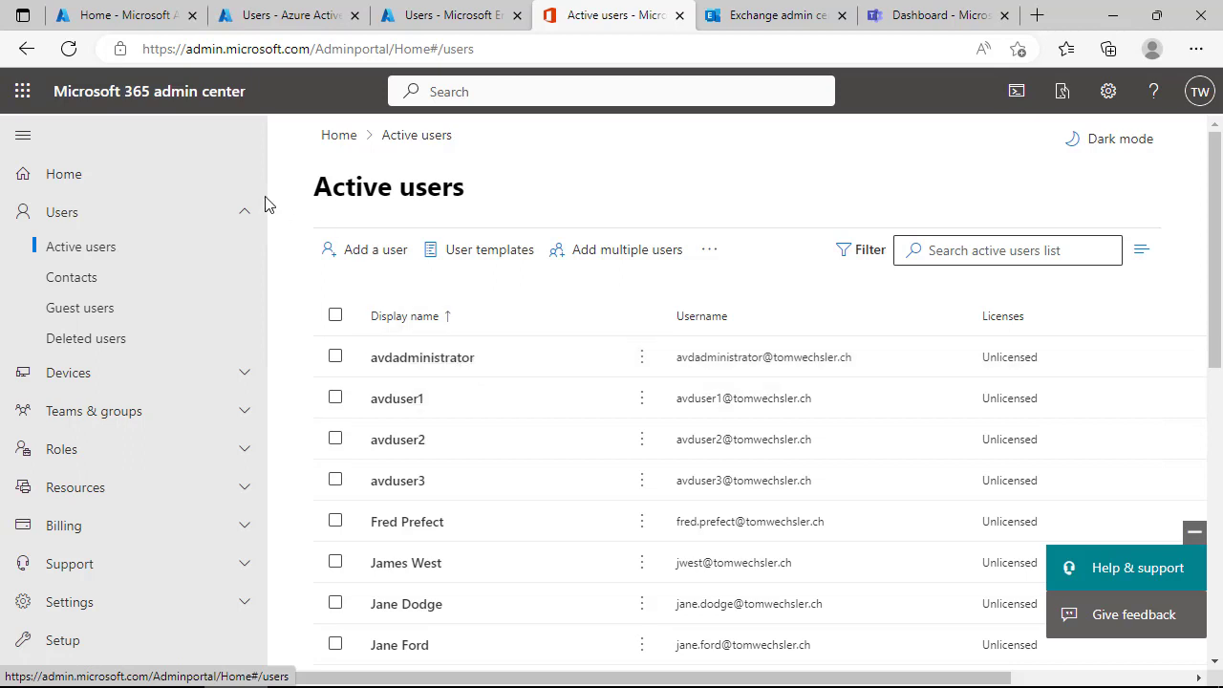
left_click(459, 15)
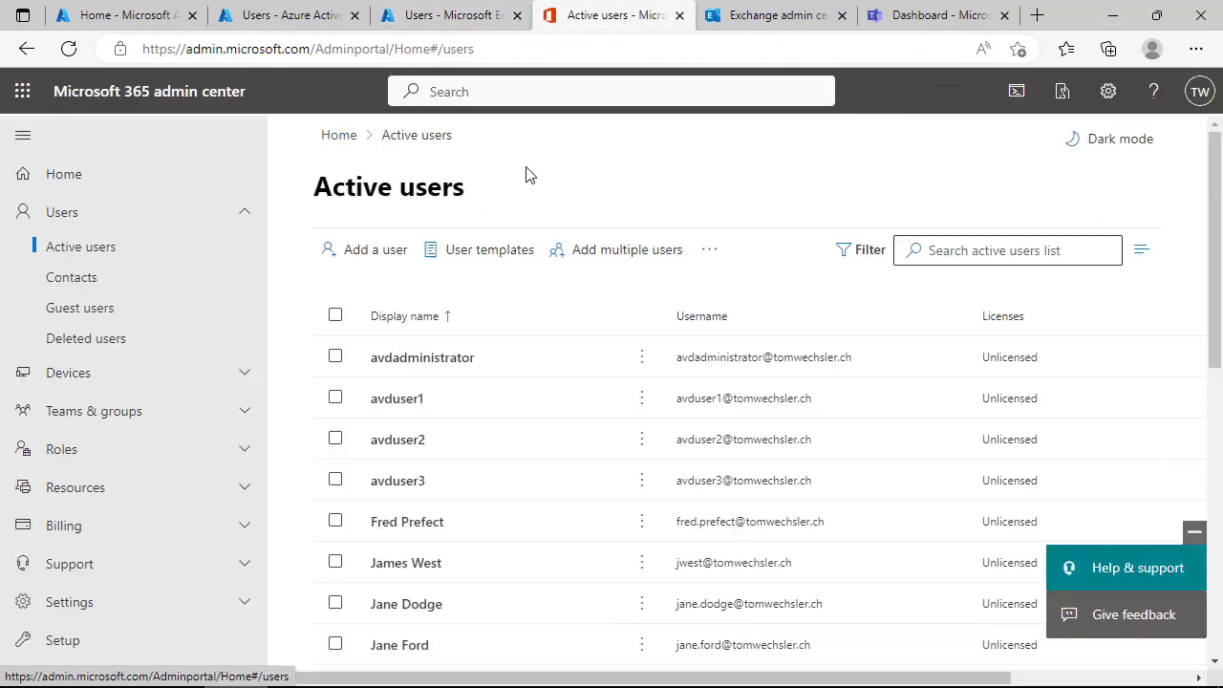
left_click(291, 16)
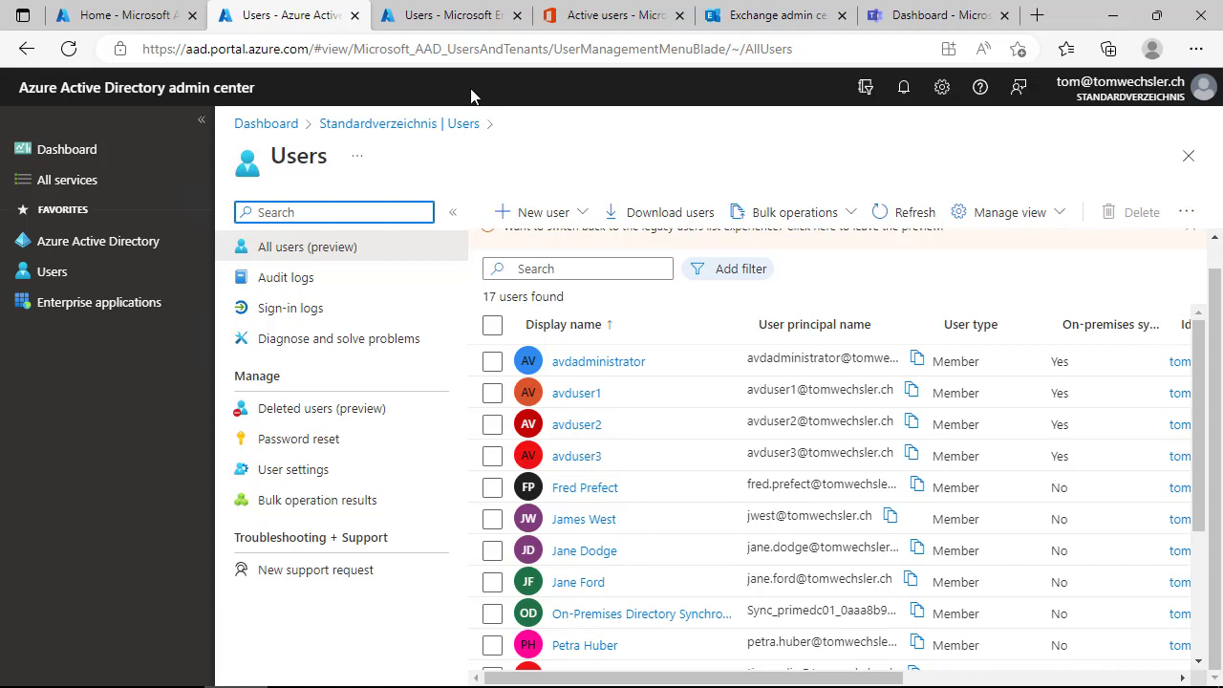
Switch to the Microsoft Endpoint Manager admin center, go to its home page and open the Users page from there.
left_click(458, 16)
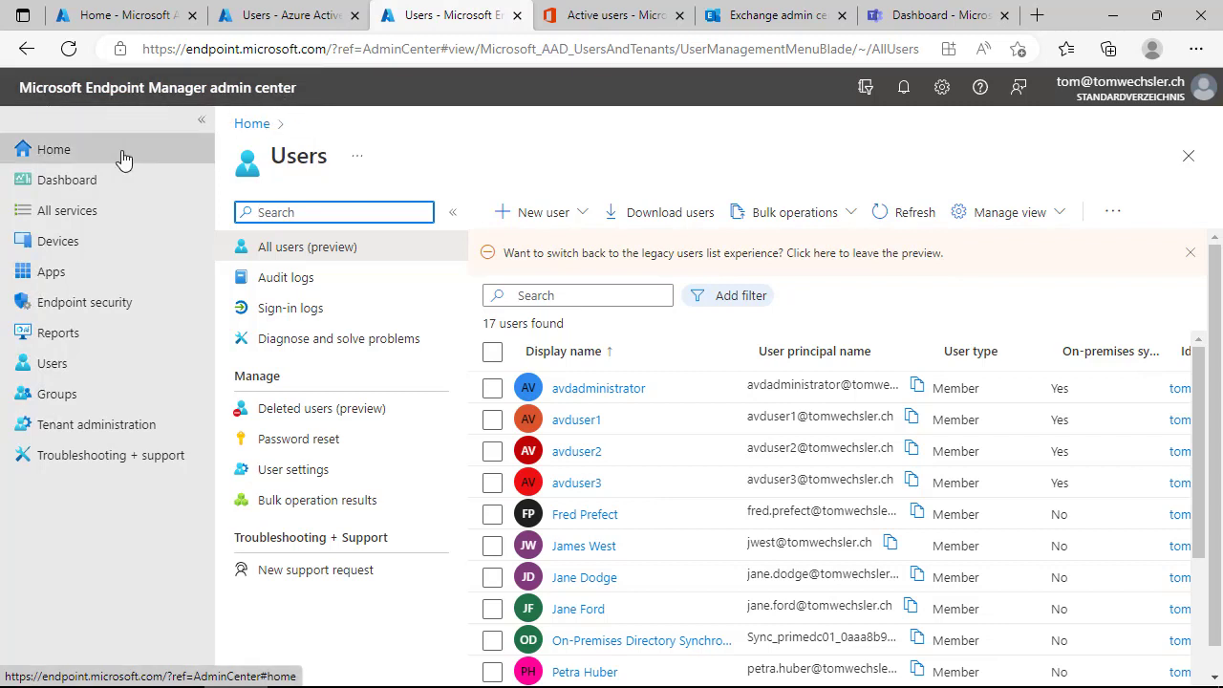
left_click(86, 160)
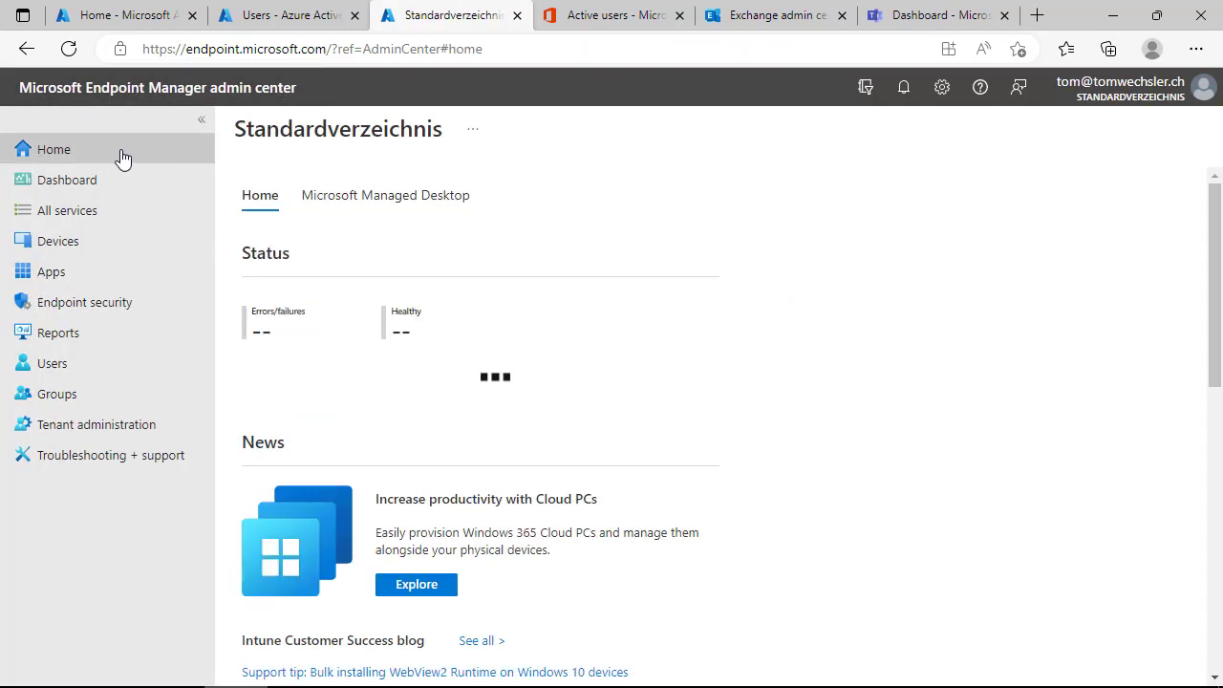
left_click(96, 366)
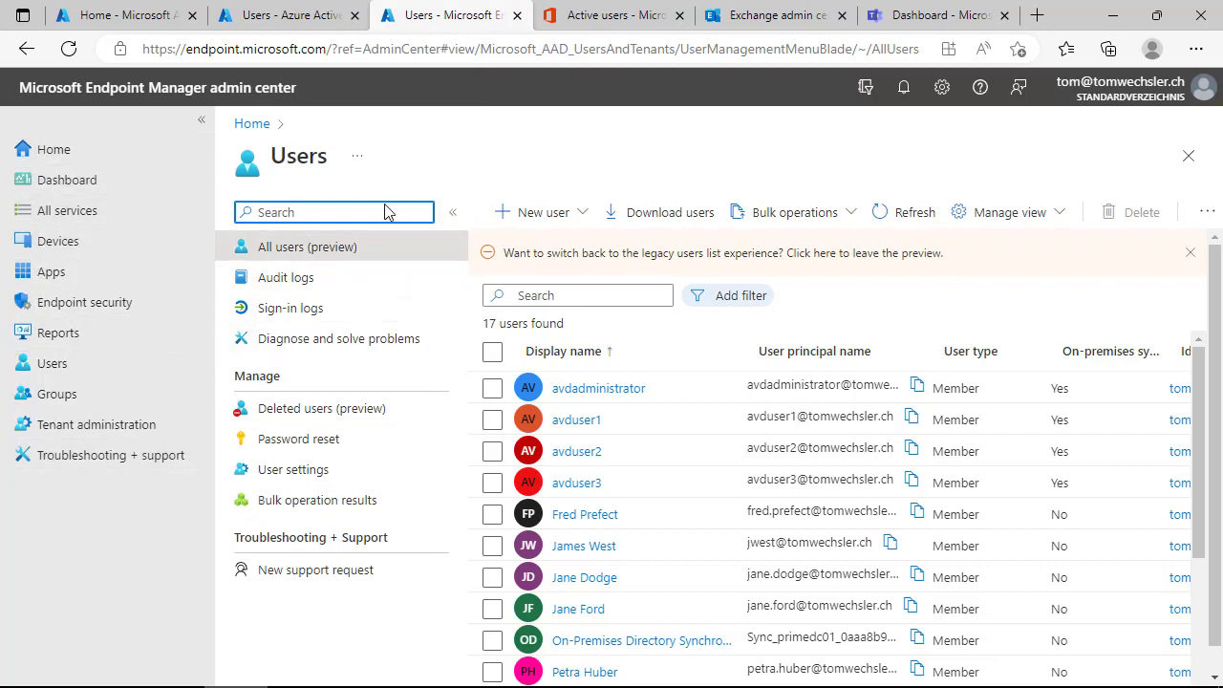
Compare the Azure Active Directory Users page with the Endpoint Manager Users page and the Microsoft 365 Active users list.
left_click(297, 19)
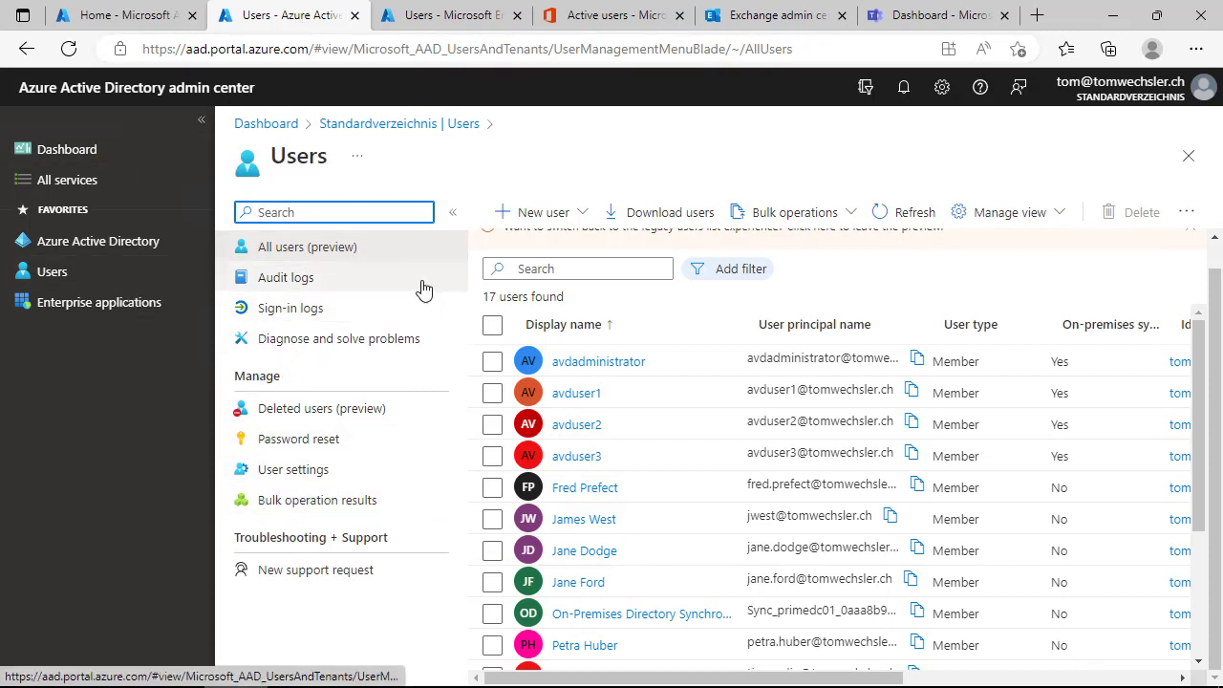
left_click(444, 15)
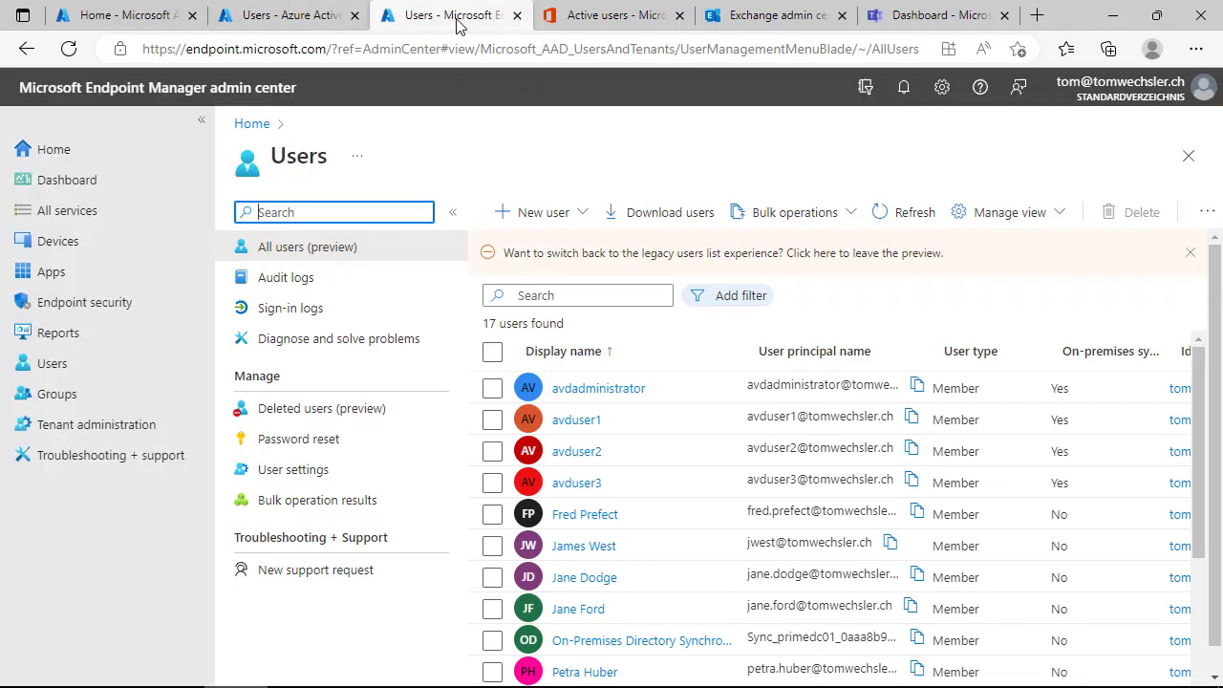
left_click(330, 16)
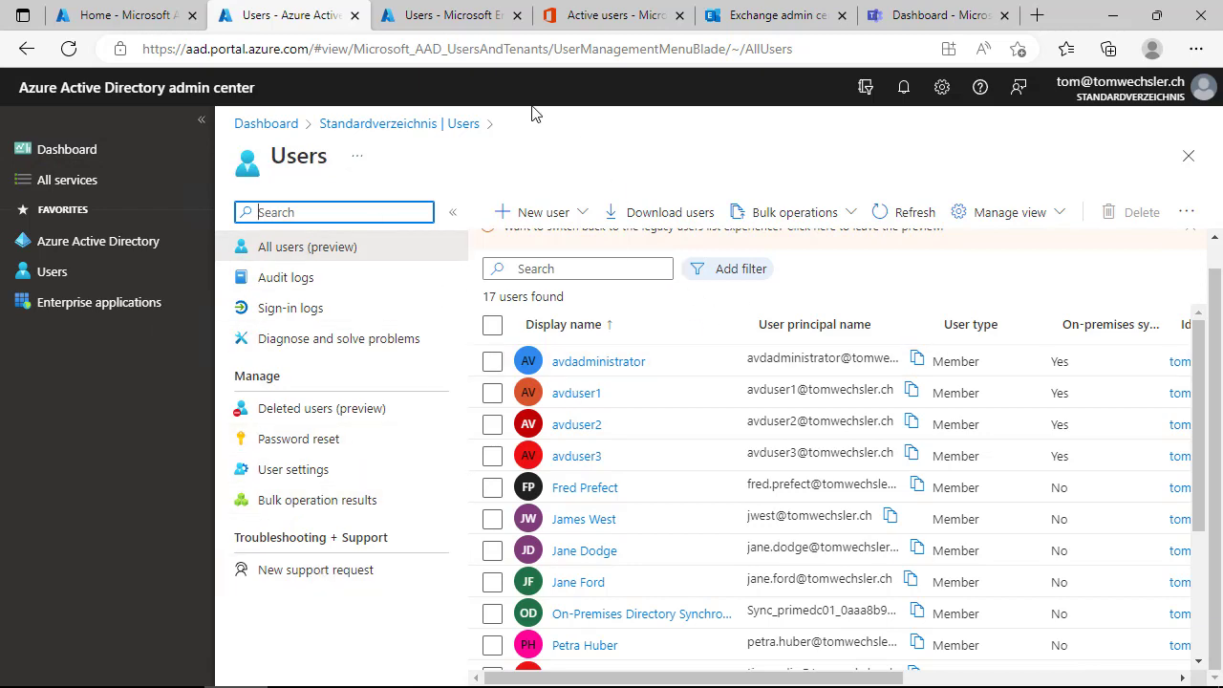
left_click(444, 19)
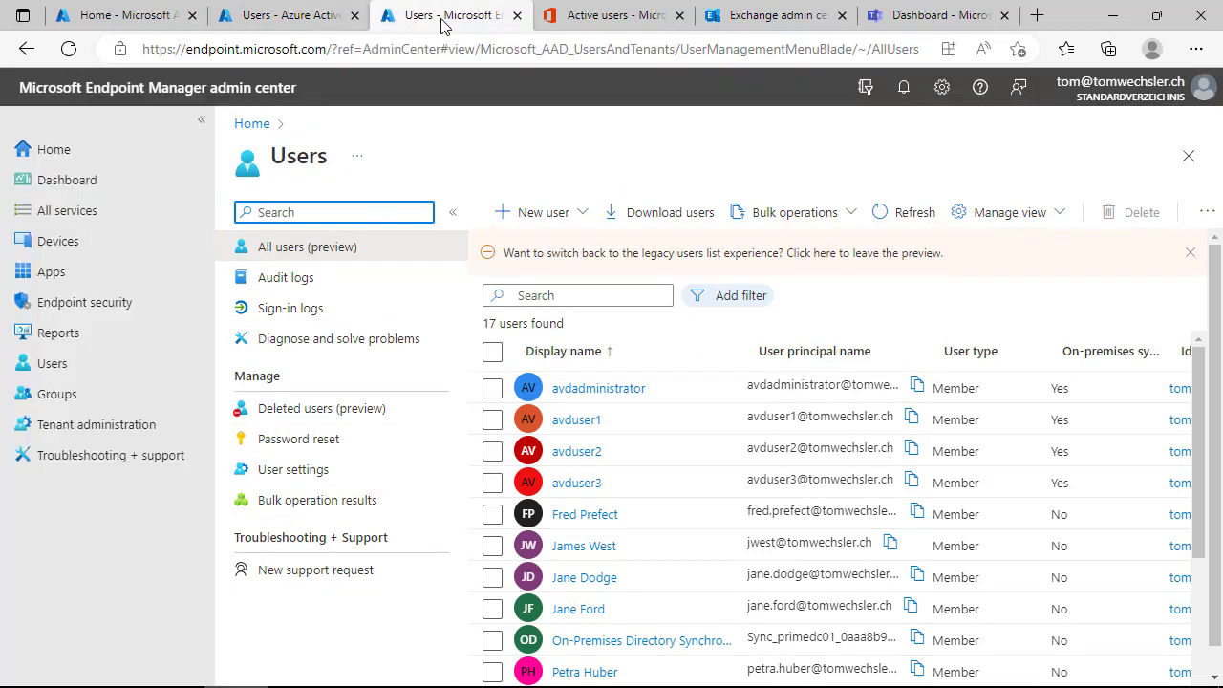
left_click(295, 27)
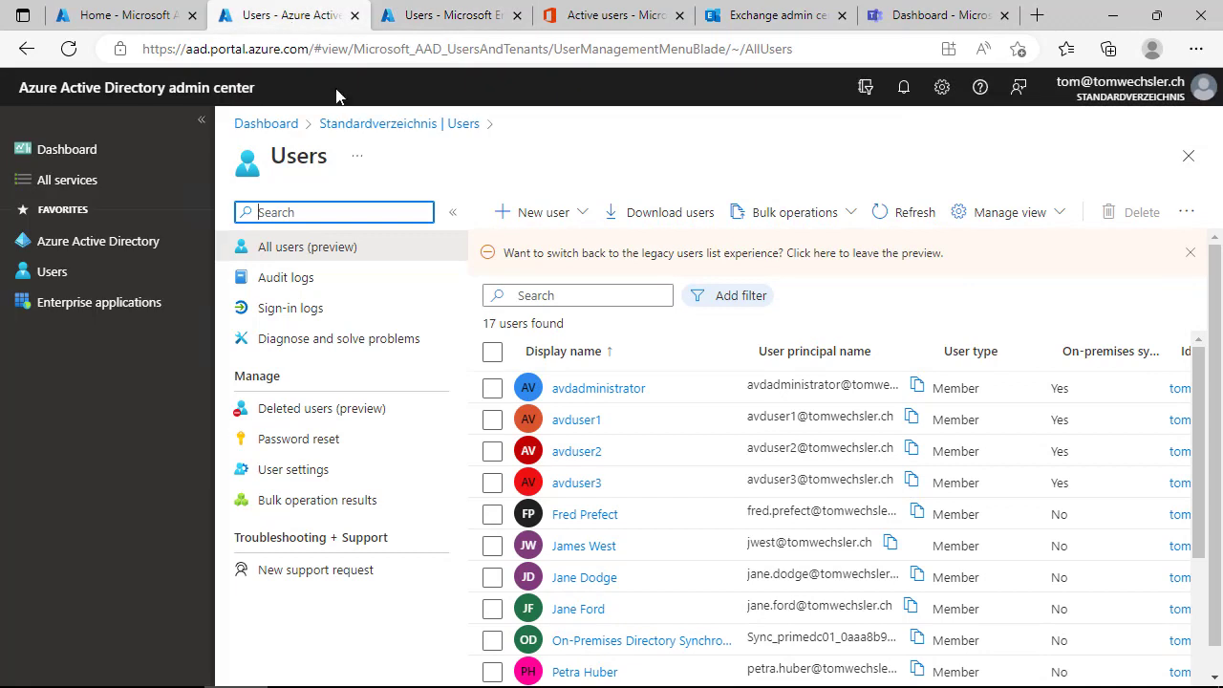
left_click(447, 15)
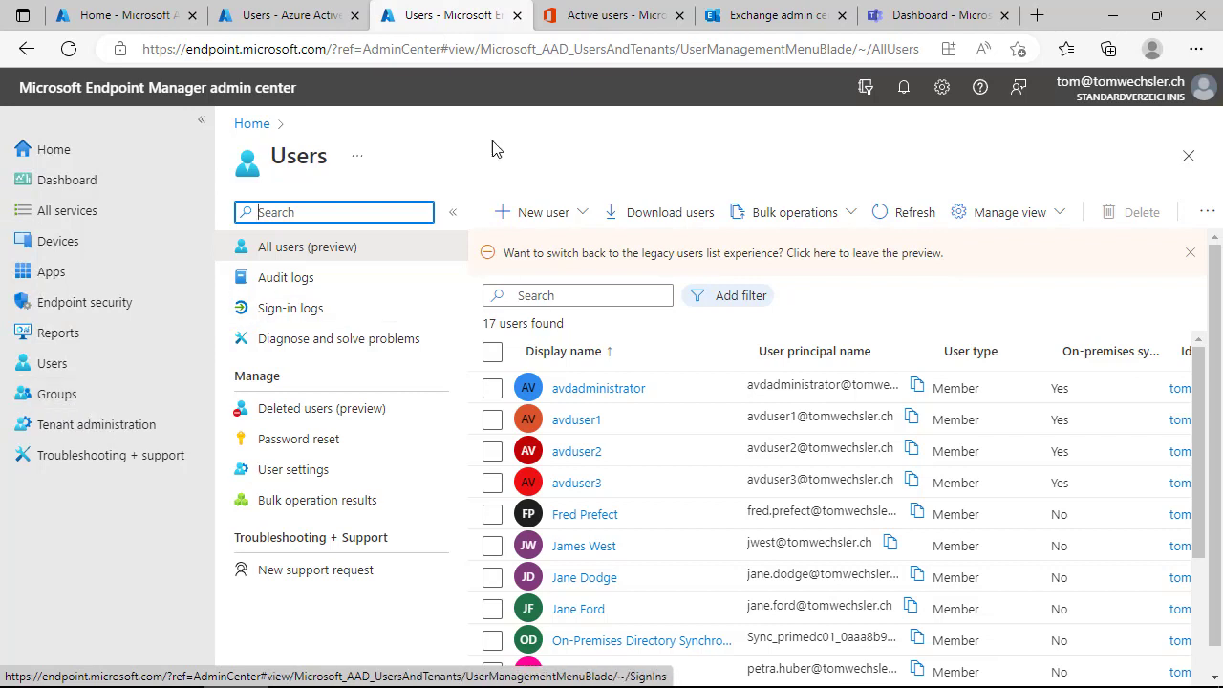
left_click(599, 26)
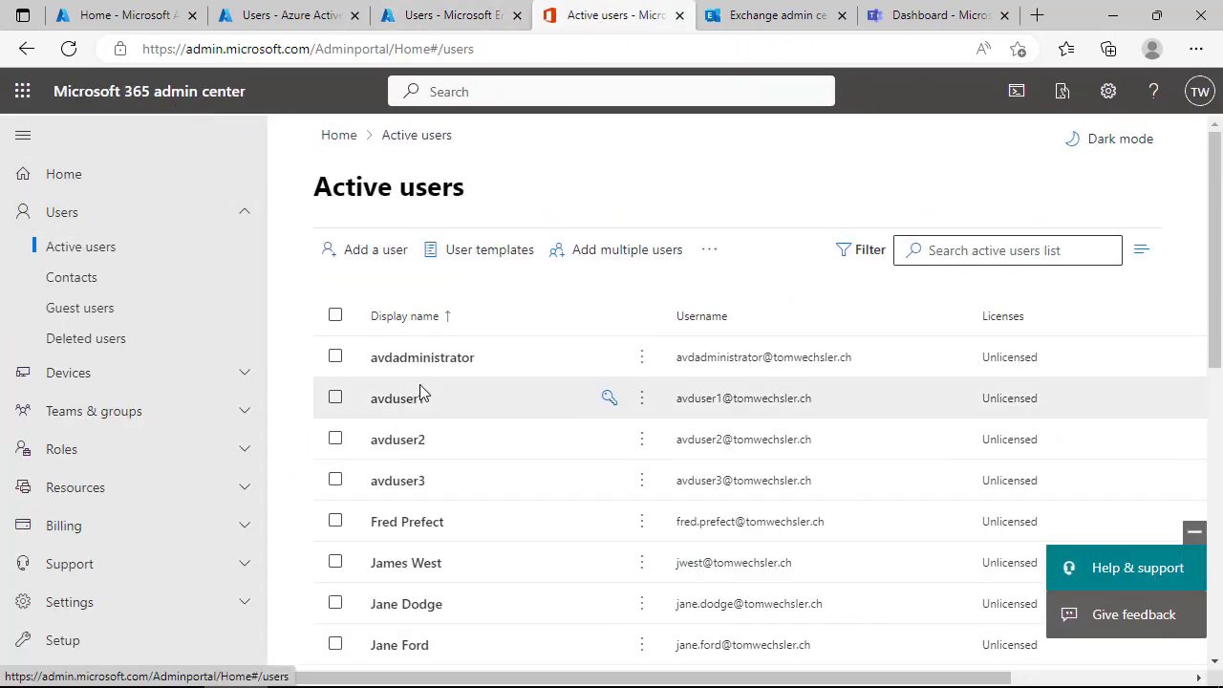
left_click(299, 25)
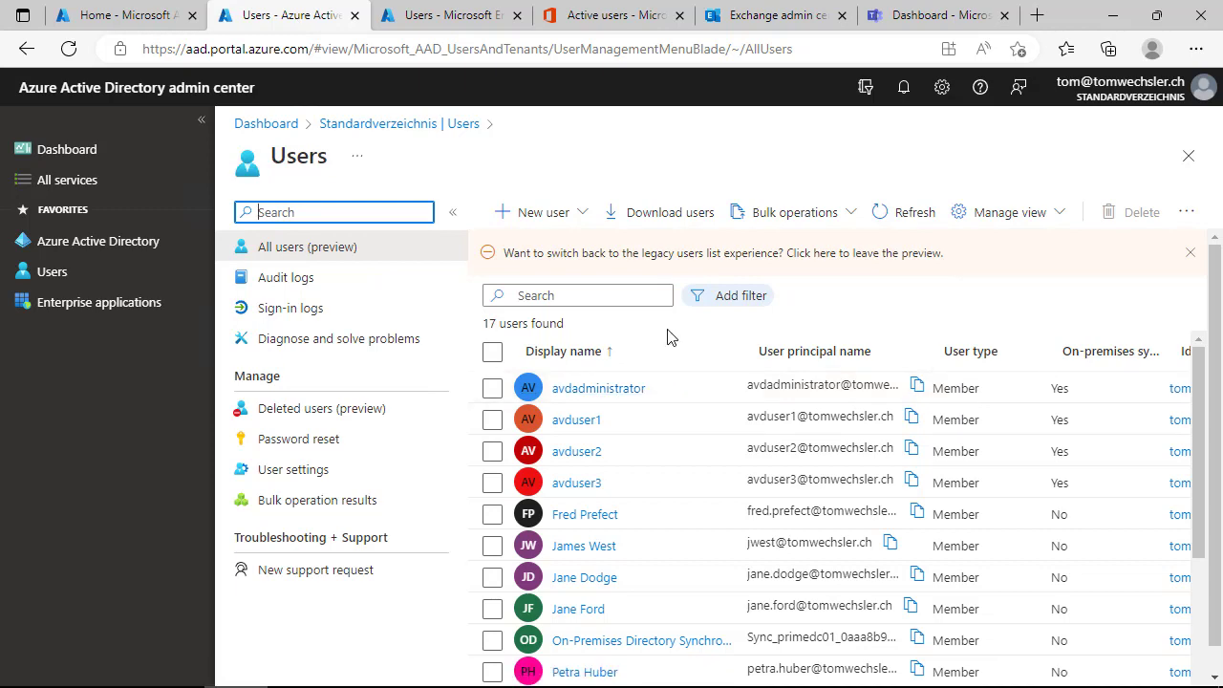
View the mailboxes in the Exchange admin center, and review the Manage users list in the Microsoft Teams admin center.
left_click(770, 21)
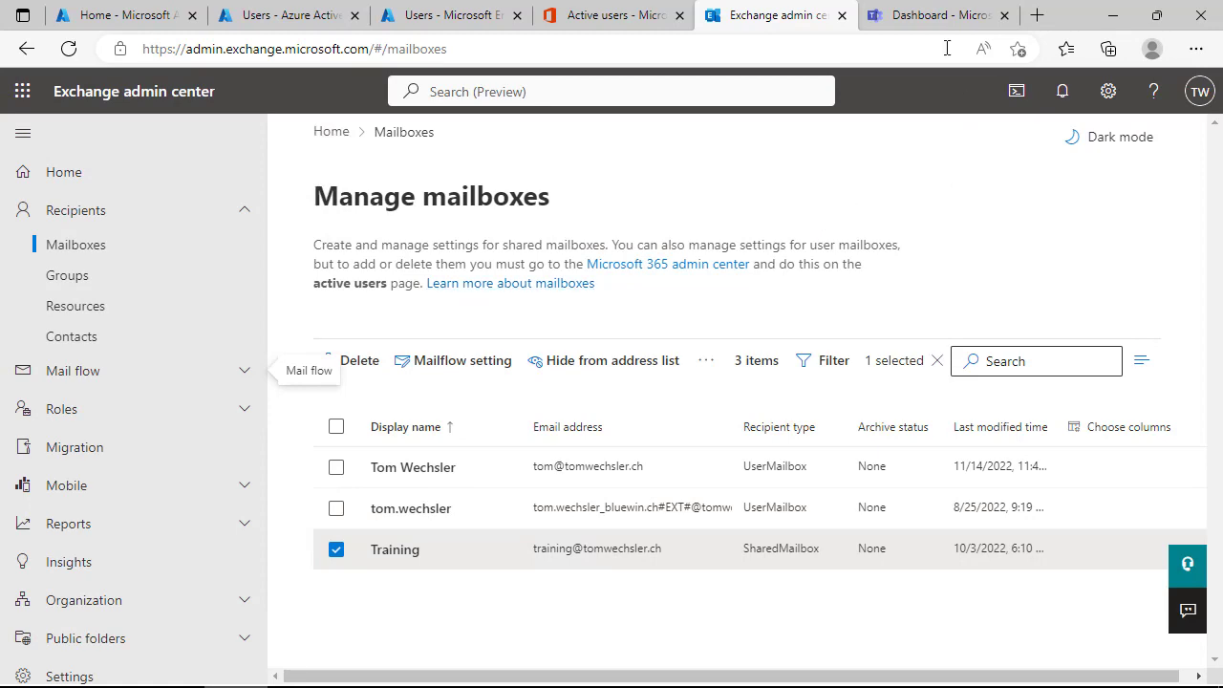
left_click(936, 19)
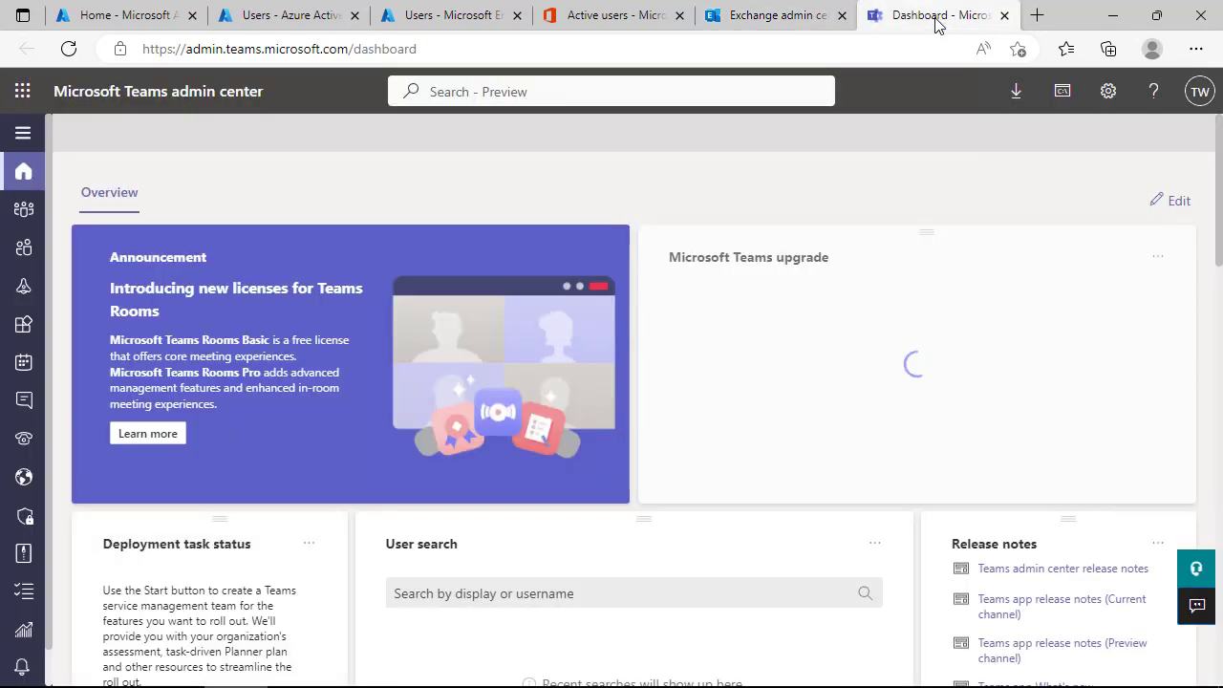
left_click(23, 134)
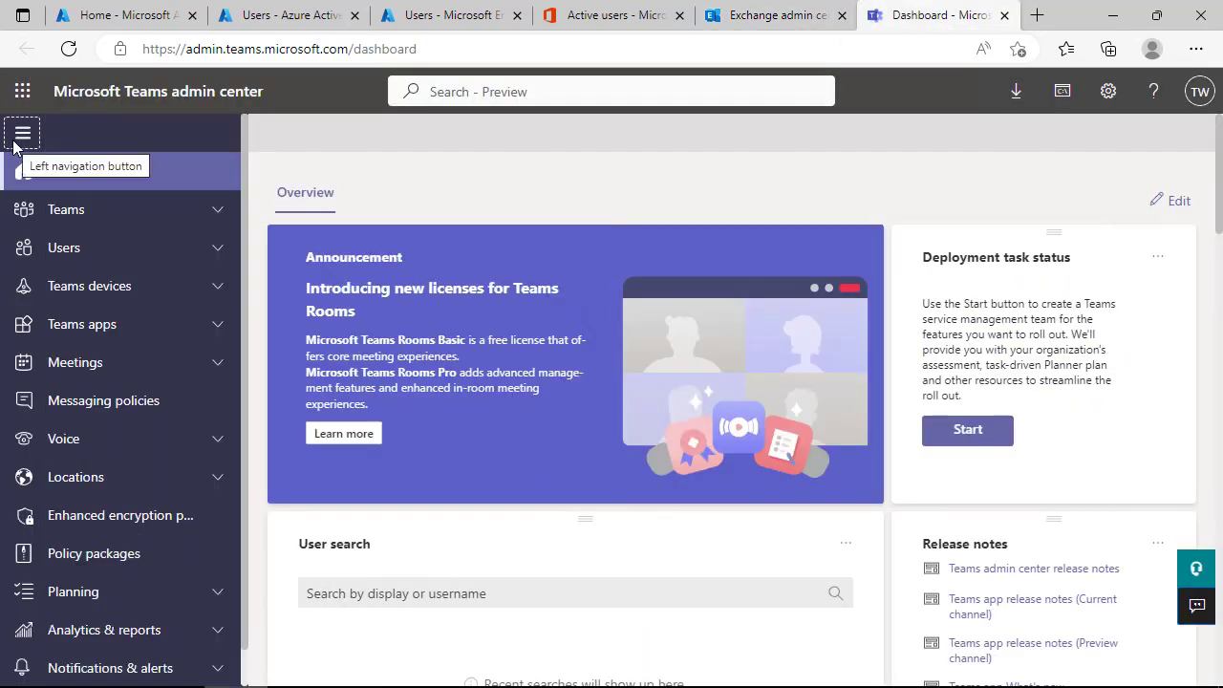
left_click(81, 250)
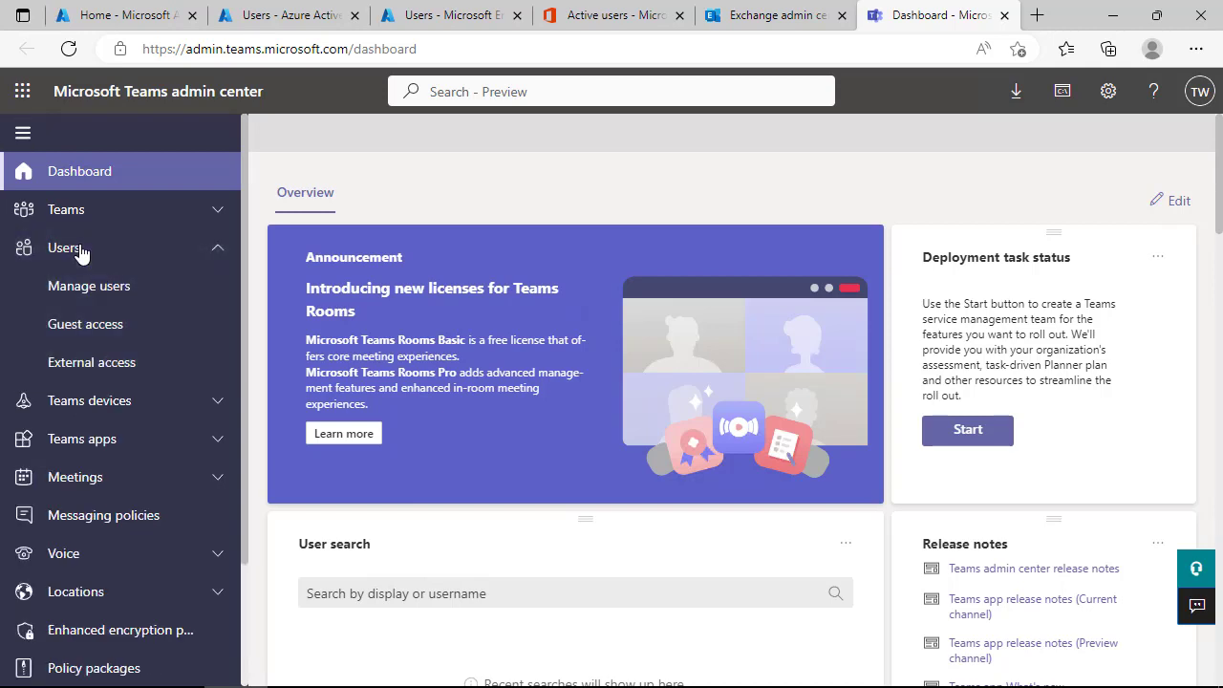
left_click(91, 292)
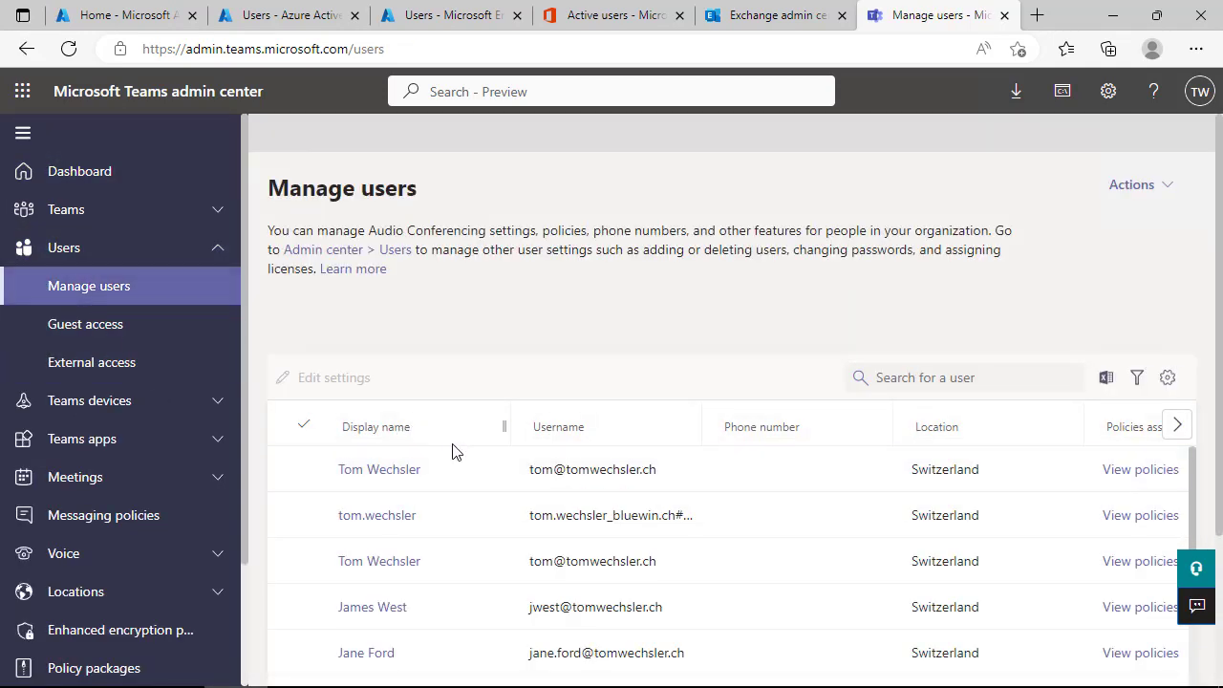
scroll(509, 489, "down", 5)
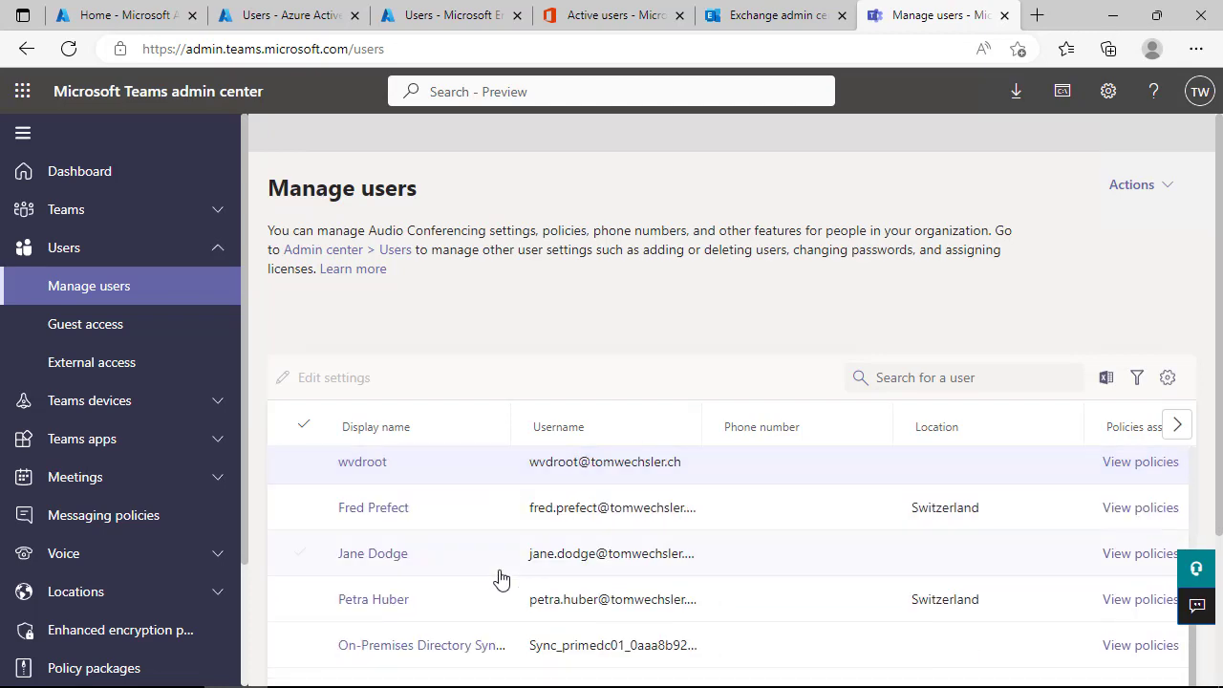
scroll(499, 577, "up", 4)
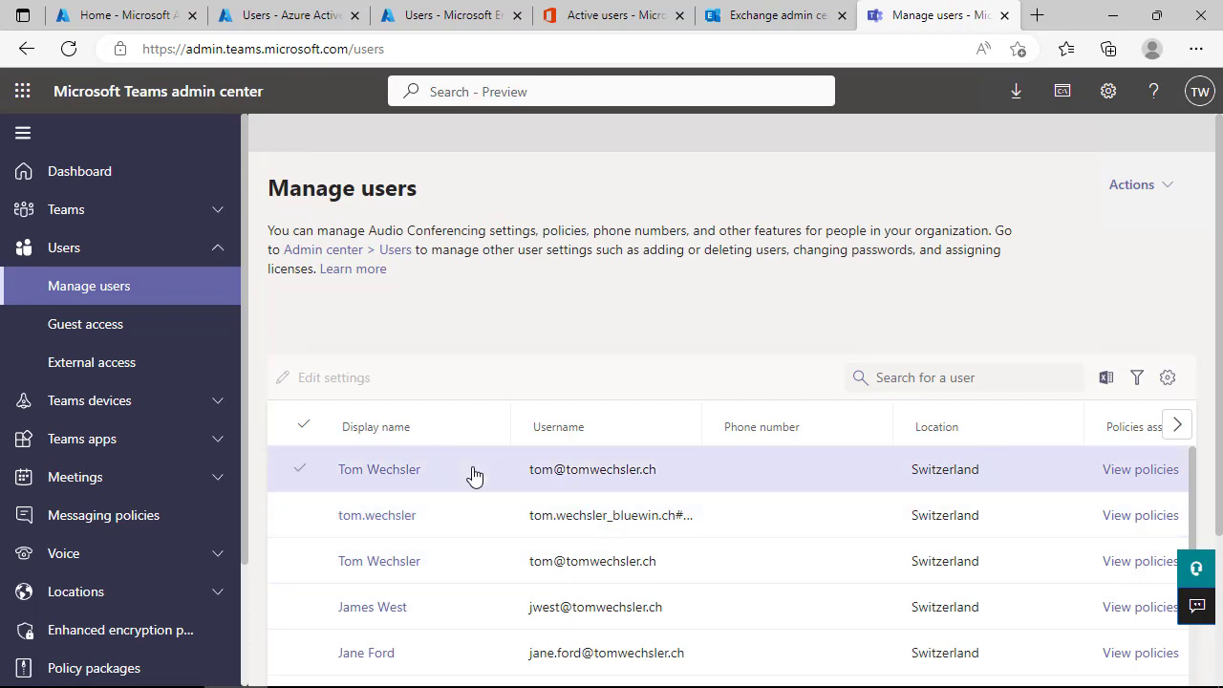
Close the Microsoft Teams admin center, check the Azure Active Directory Users page and return to the Azure portal home page.
left_click(1005, 15)
left_click(330, 16)
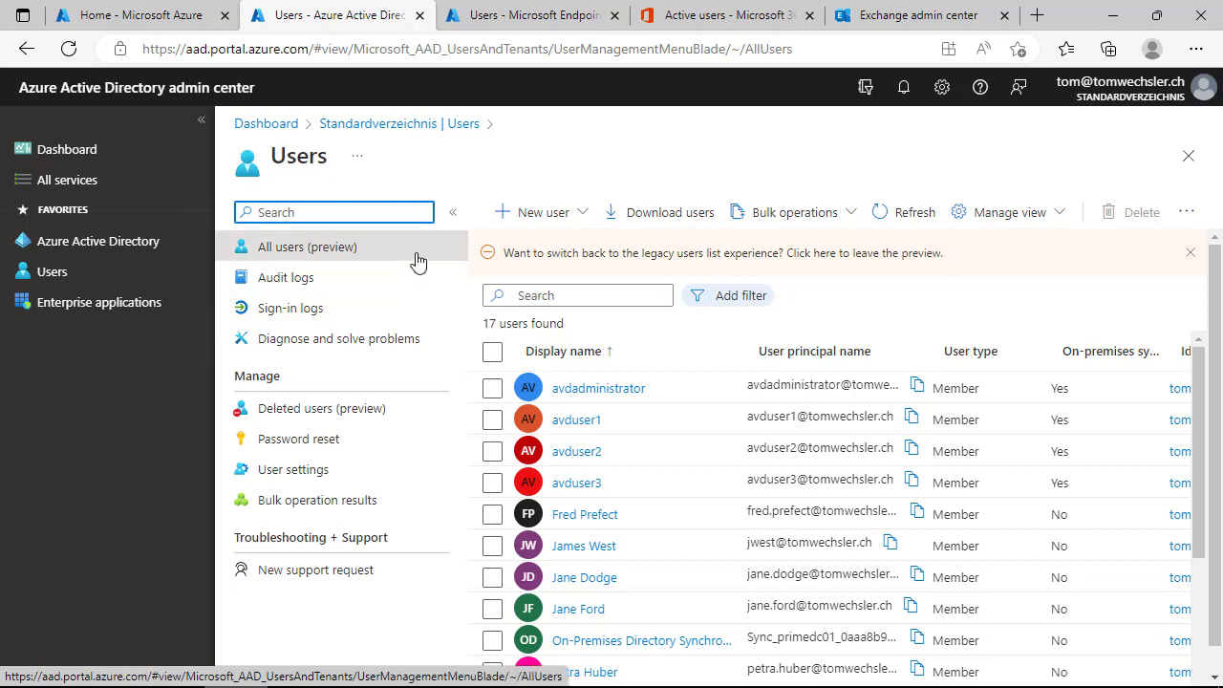
left_click(163, 21)
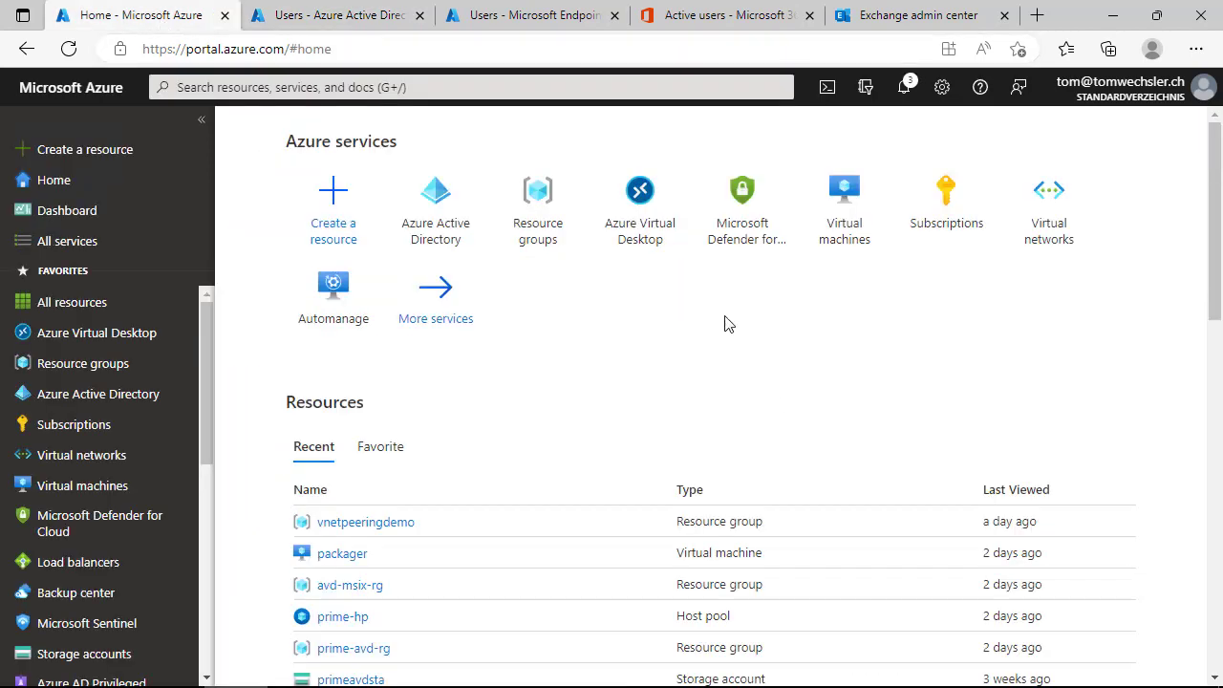